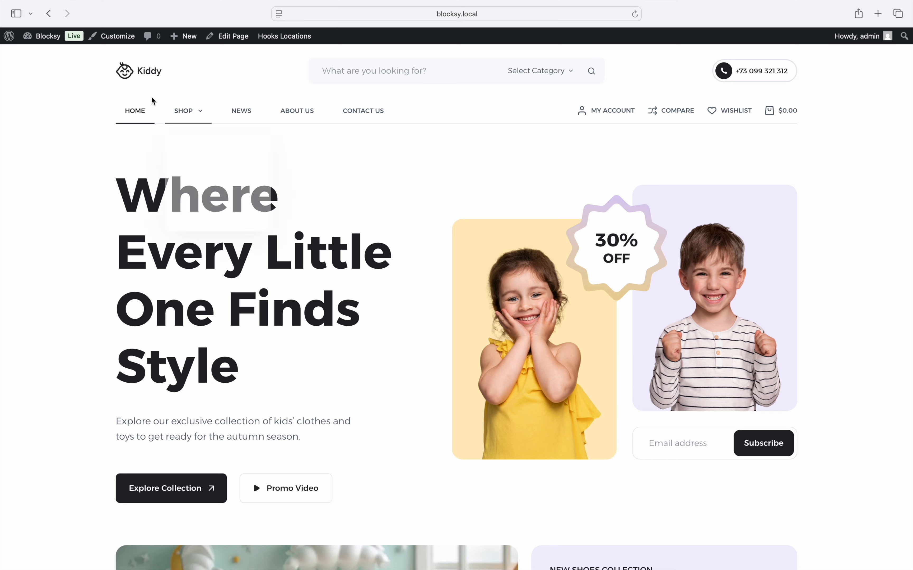
Go to the admin dashboard's page list and open the Advanced Posts page for editing.
{"action": "left_click", "coordinate": [55, 42]}
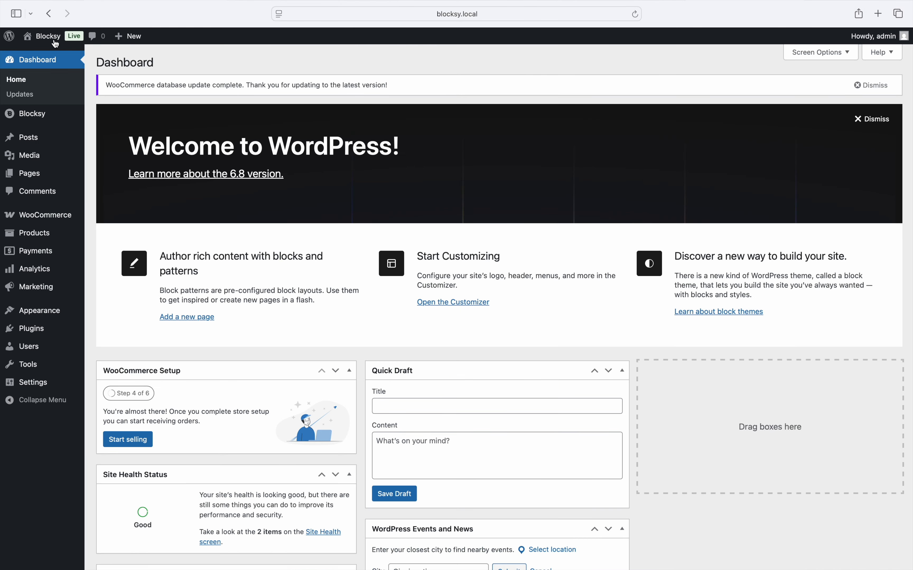
{"action": "left_click", "coordinate": [65, 174]}
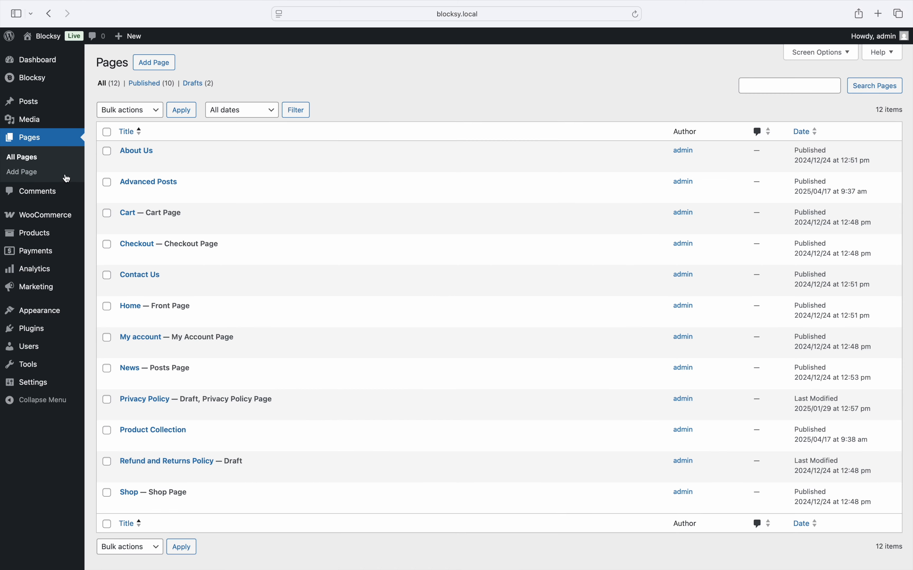
{"action": "left_click", "coordinate": [126, 193]}
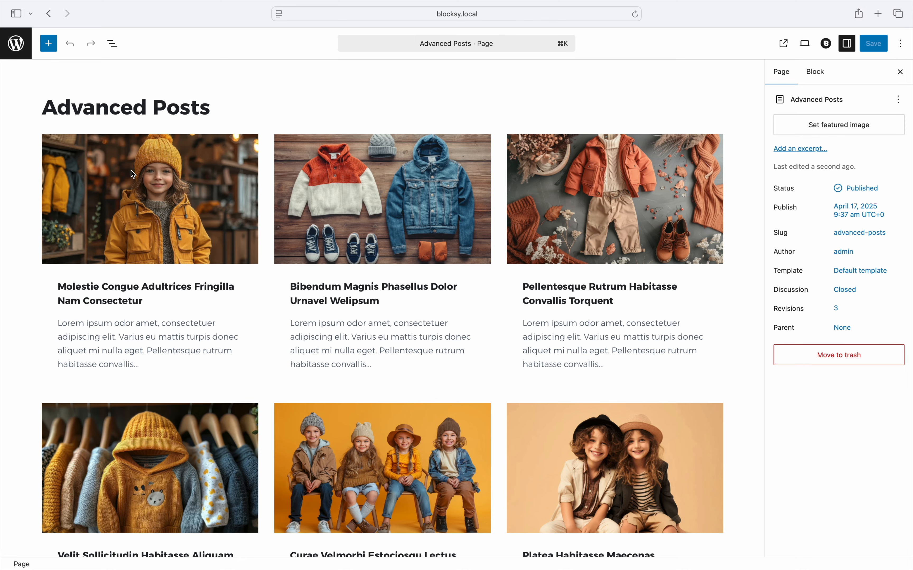
Show the block structure and expand Advanced Posts through Post Template and Stack down to the contents of its Group.
{"action": "left_click", "coordinate": [113, 44]}
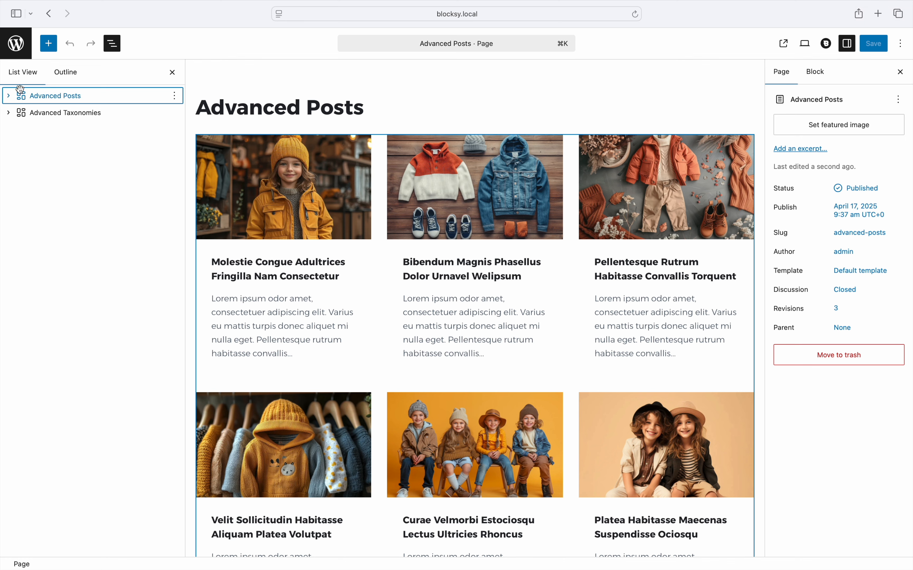
{"action": "left_click", "coordinate": [15, 100]}
{"action": "left_click", "coordinate": [20, 113]}
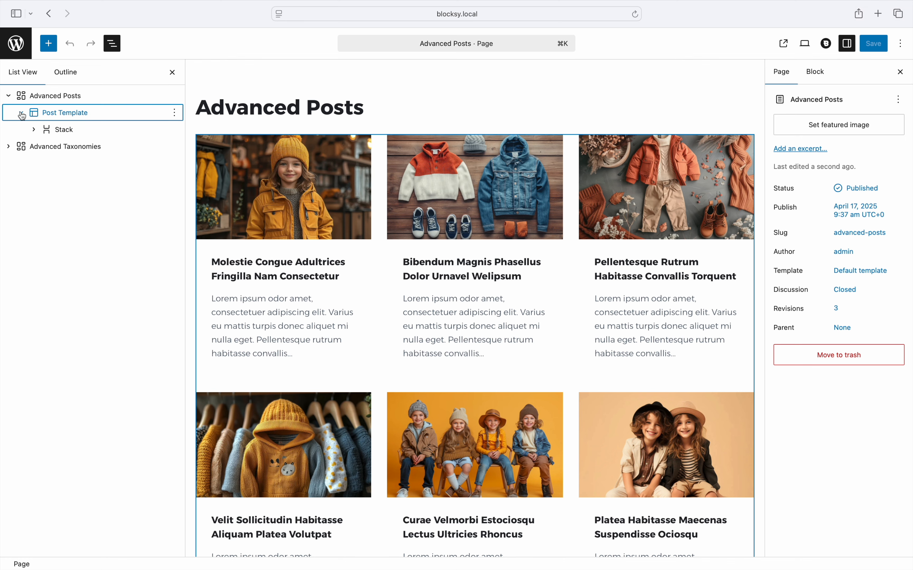
{"action": "left_click", "coordinate": [34, 130]}
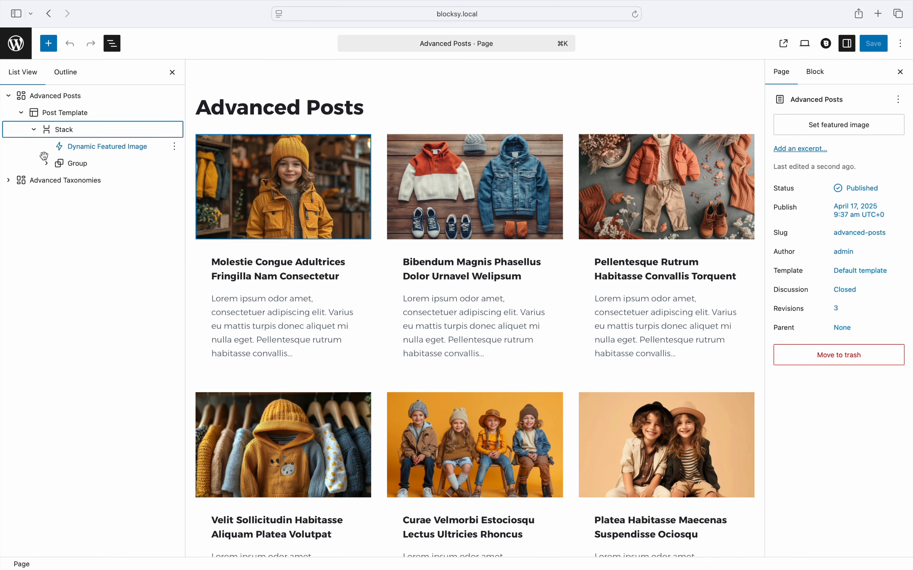
{"action": "left_click", "coordinate": [47, 164]}
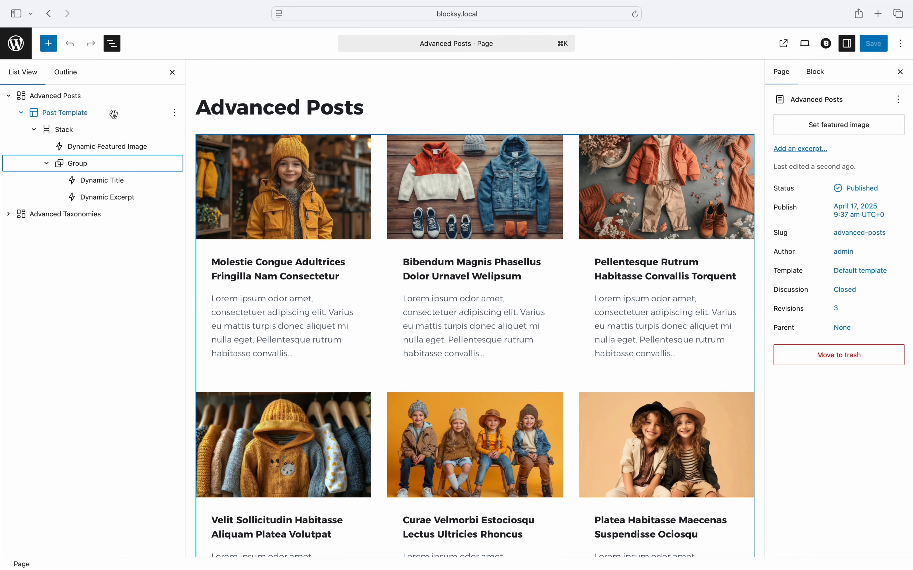
Insert a Dynamic Data block after the Dynamic Title and set its content source to Post Date.
{"action": "left_click", "coordinate": [145, 178]}
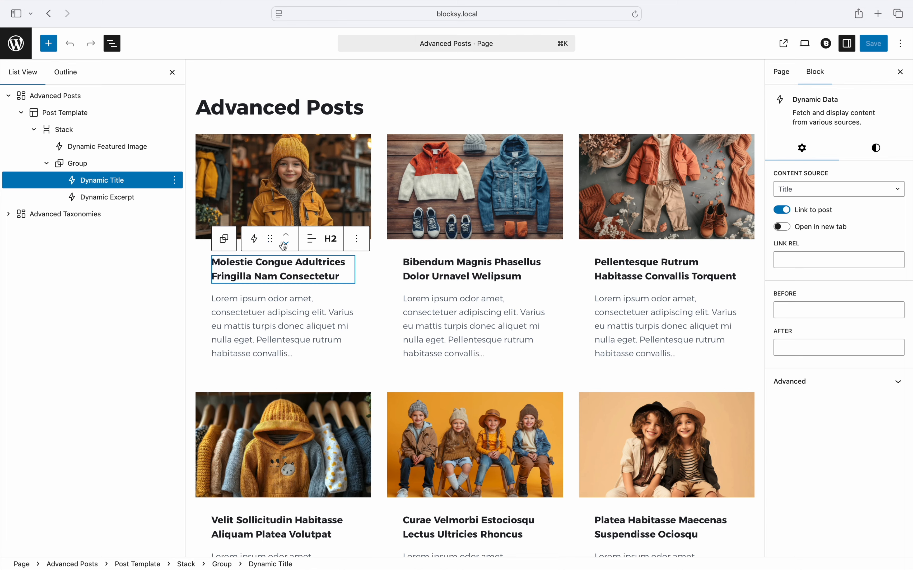
{"action": "left_click", "coordinate": [286, 243]}
{"action": "left_click", "coordinate": [288, 236]}
{"action": "left_click", "coordinate": [357, 238]}
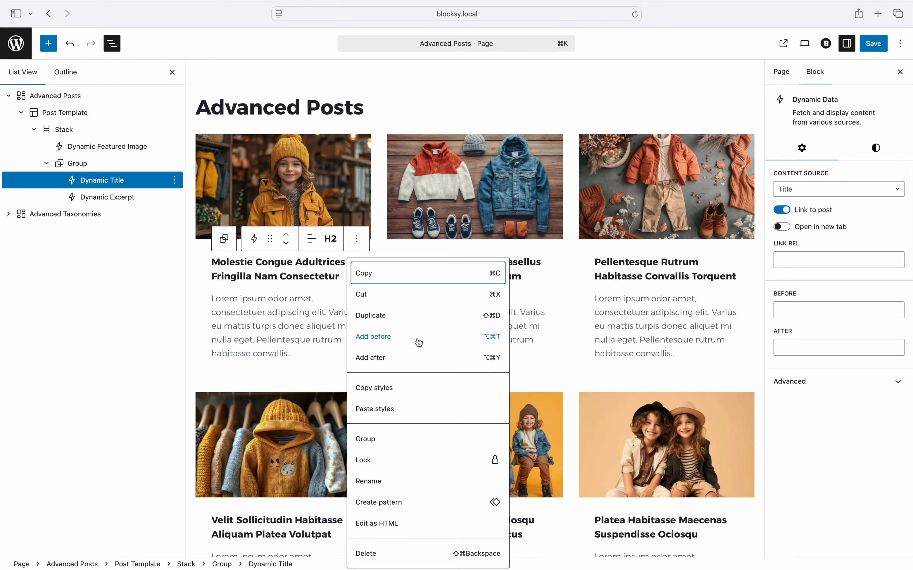
{"action": "left_click", "coordinate": [431, 361]}
{"action": "type", "text": "/dynamic"}
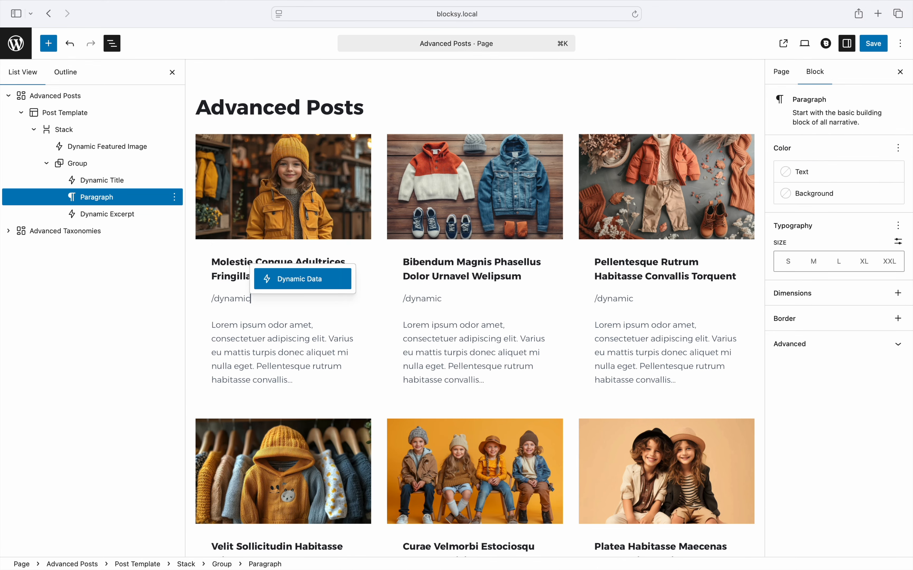
{"action": "key", "text": "Return"}
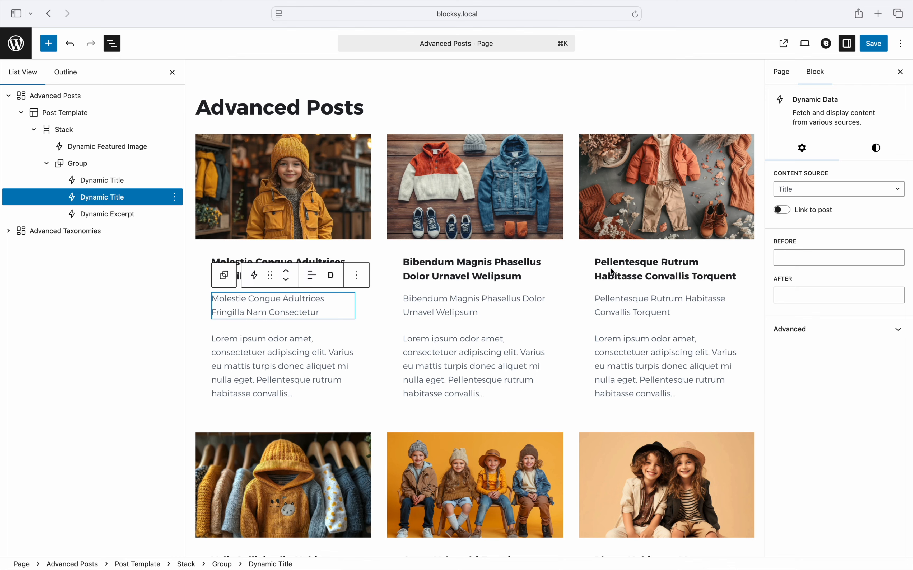
{"action": "left_click", "coordinate": [779, 192]}
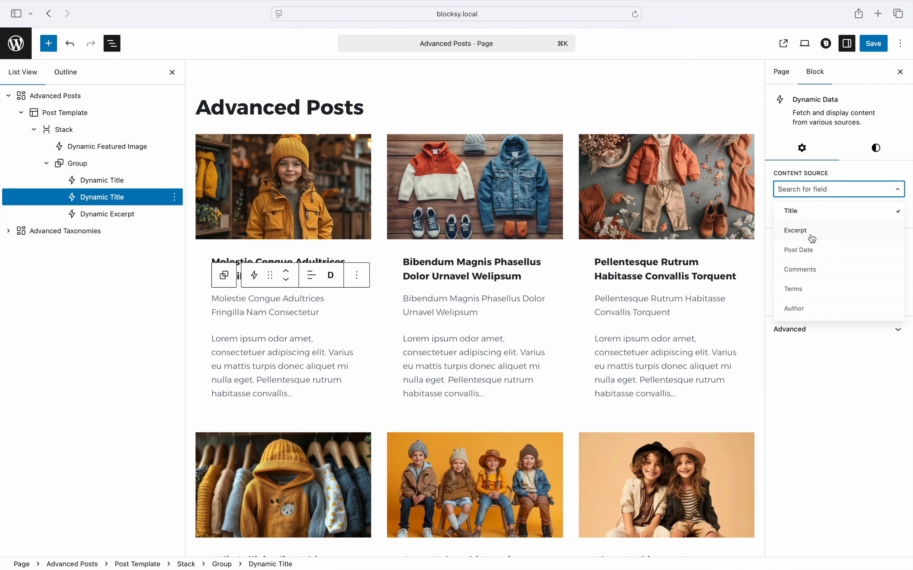
{"action": "left_click", "coordinate": [824, 249]}
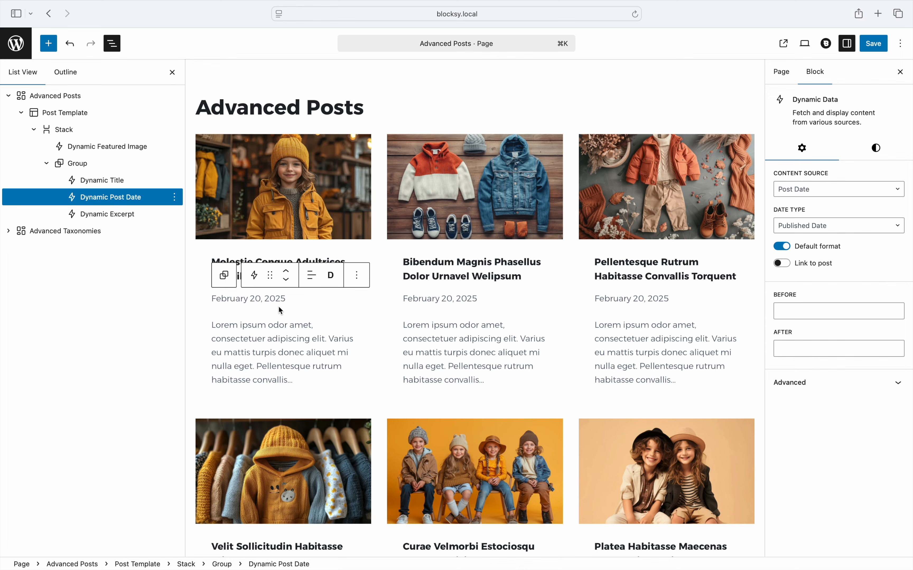
Expand the Advanced Taxonomies block down to its Column to examine the dynamic blocks inside.
{"action": "scroll", "coordinate": [280, 310], "scroll_direction": "down", "scroll_amount": 10}
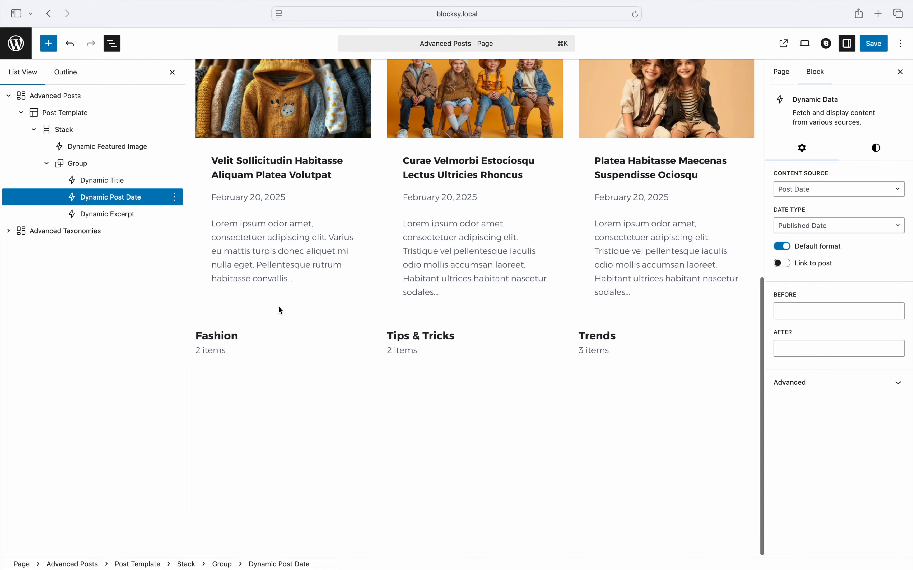
{"action": "left_click", "coordinate": [9, 234]}
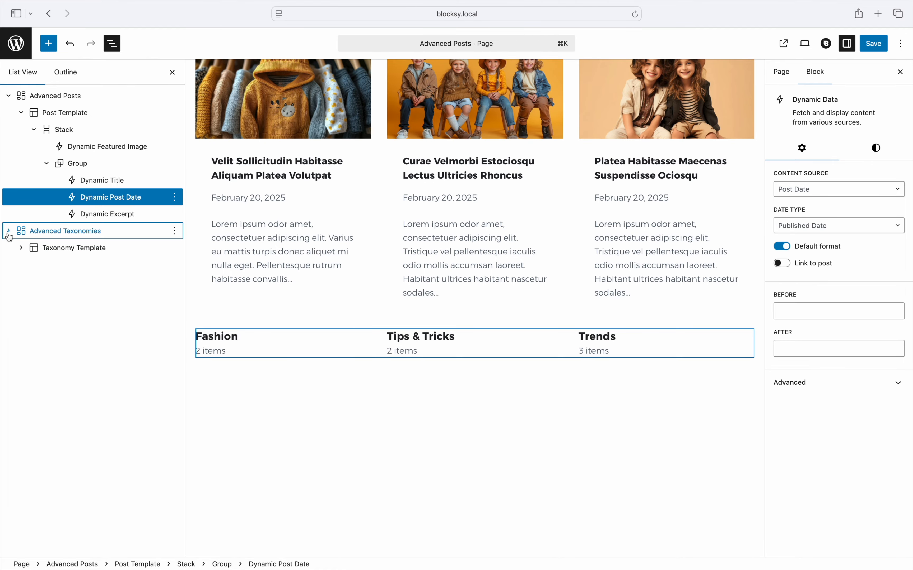
{"action": "left_click", "coordinate": [21, 248]}
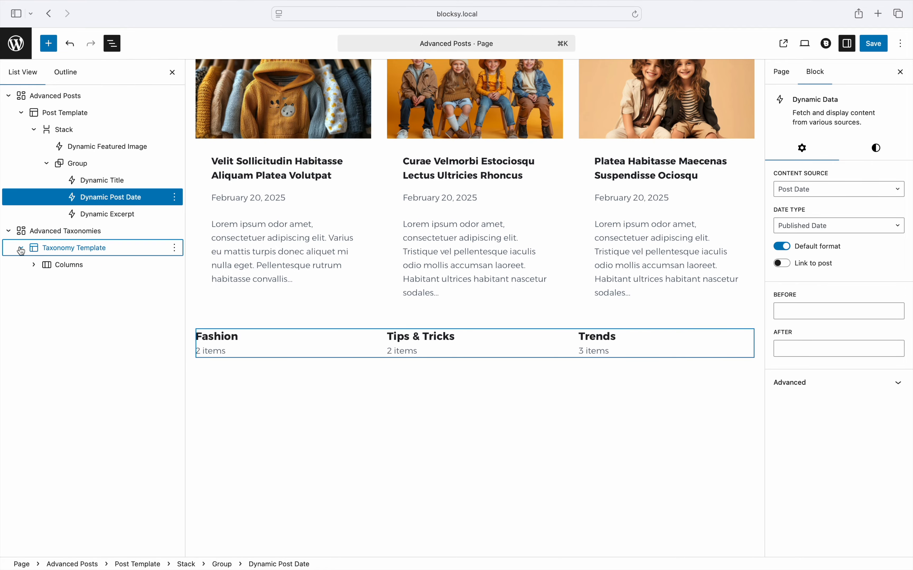
{"action": "left_click", "coordinate": [34, 265]}
{"action": "left_click", "coordinate": [47, 282]}
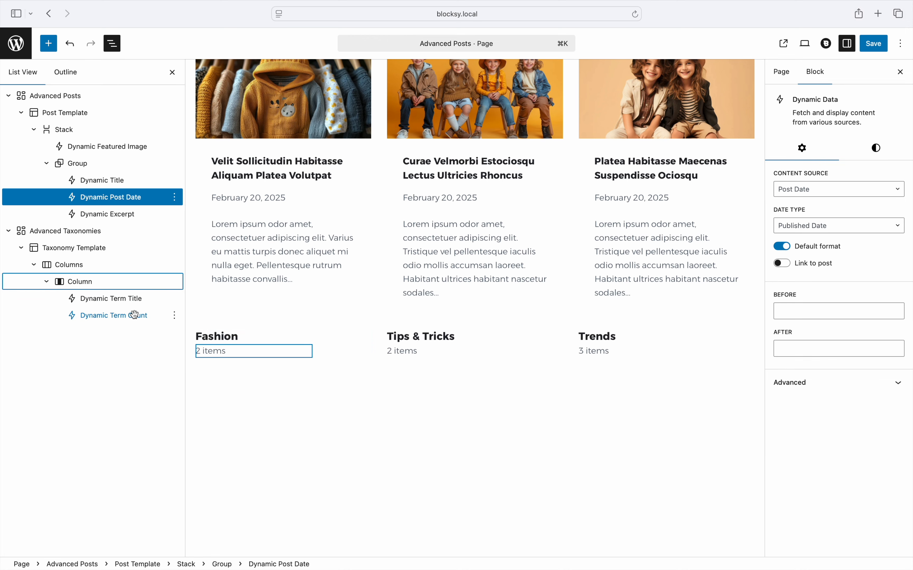
{"action": "scroll", "coordinate": [202, 269], "scroll_direction": "up", "scroll_amount": 10}
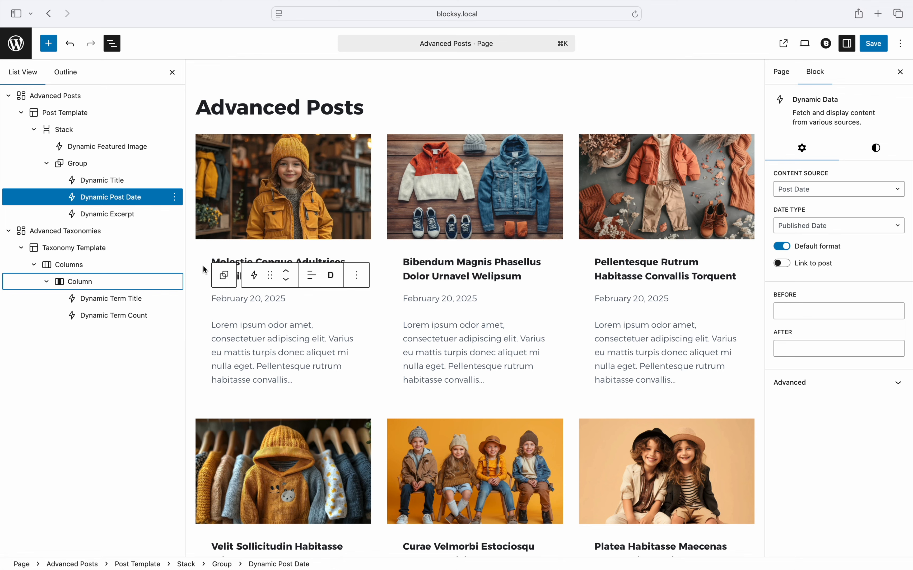
Switch the Dynamic Featured Image to the Cover view type and nest the title, post date and excerpt inside it.
{"action": "left_click", "coordinate": [138, 150]}
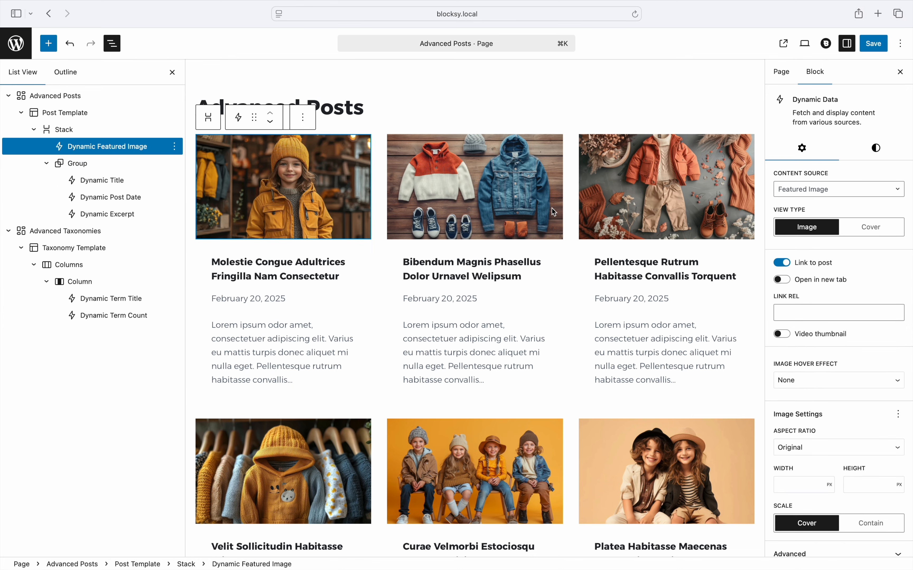
{"action": "left_click", "coordinate": [847, 237]}
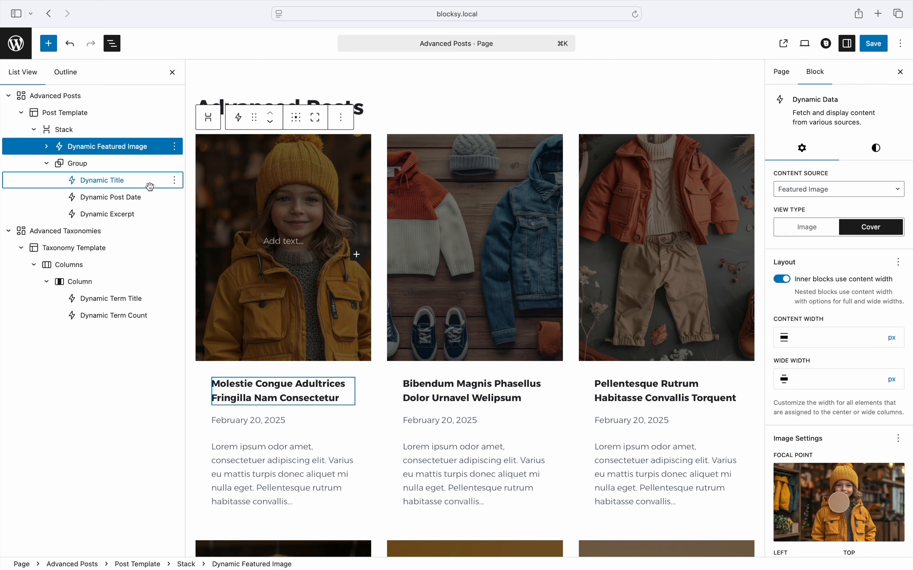
{"action": "mouse_move", "coordinate": [150, 181]}
{"action": "left_mouse_down"}
{"action": "mouse_move", "coordinate": [153, 147]}
{"action": "mouse_move", "coordinate": [153, 194]}
{"action": "left_mouse_up"}
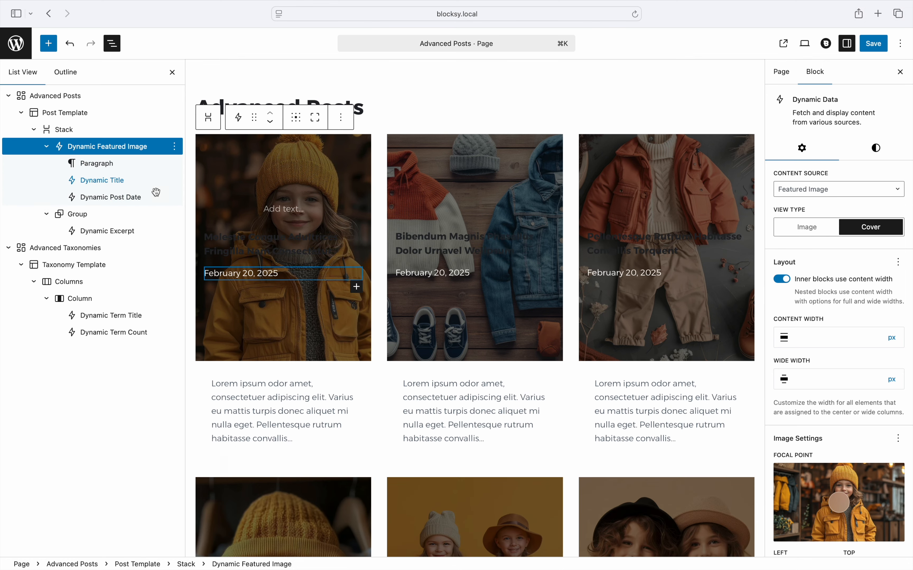
{"action": "left_click_drag", "start_coordinate": [109, 230], "coordinate": [155, 211]}
Delete the empty Paragraph from the featured image cover and set the Dynamic Title's link color to white.
{"action": "left_click", "coordinate": [174, 164]}
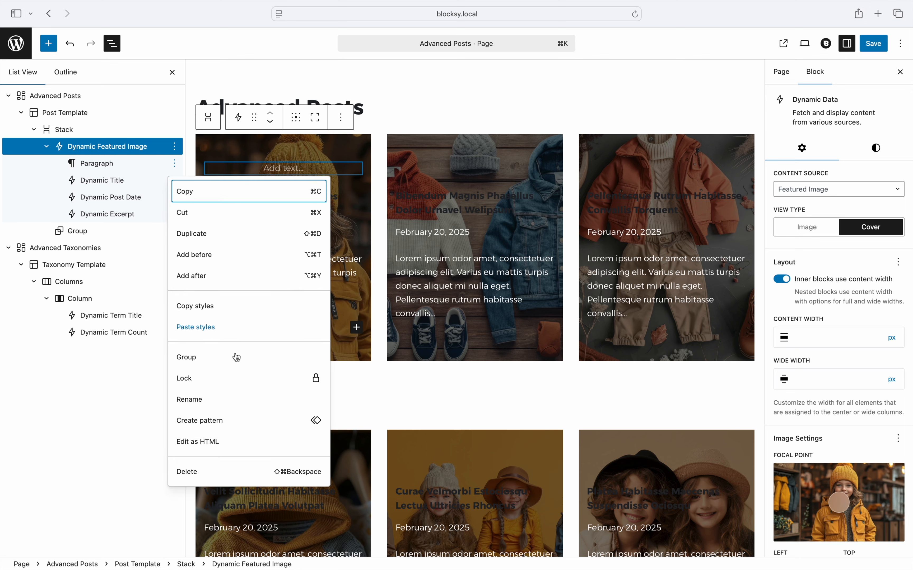
{"action": "left_click", "coordinate": [286, 470]}
{"action": "left_click", "coordinate": [105, 163]}
{"action": "left_click", "coordinate": [862, 155]}
{"action": "left_click", "coordinate": [800, 197]}
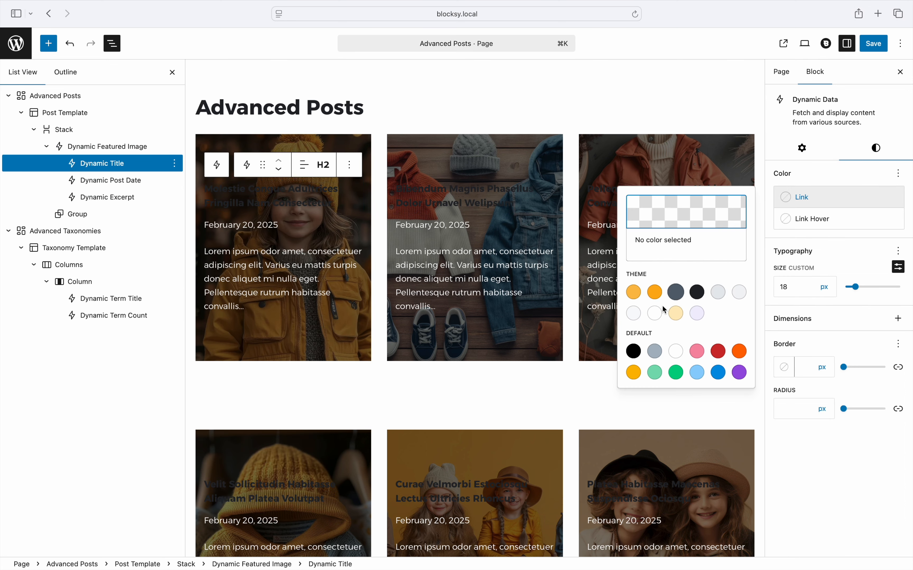
{"action": "left_click", "coordinate": [654, 313]}
{"action": "left_click", "coordinate": [565, 384]}
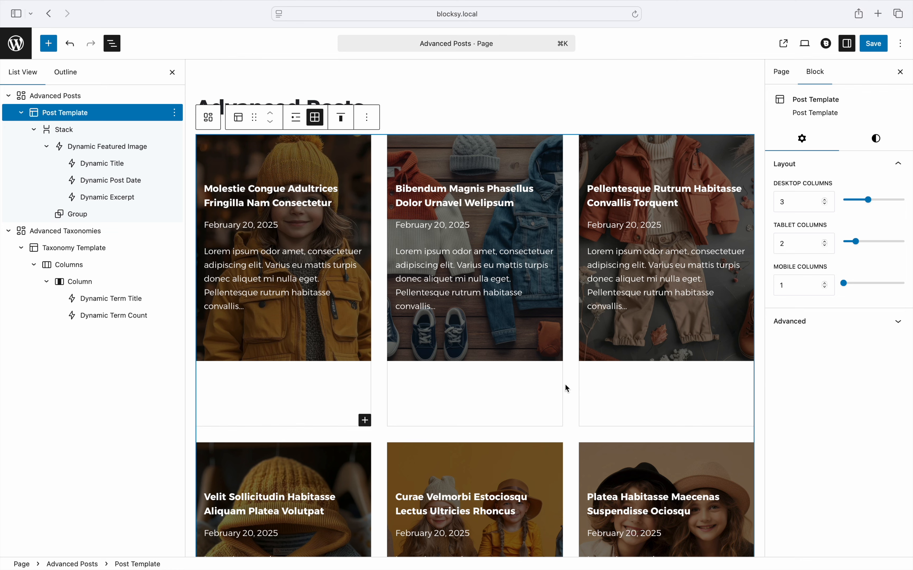
Save the Advanced Posts page and open the Product Collection page for editing.
{"action": "left_click", "coordinate": [876, 44]}
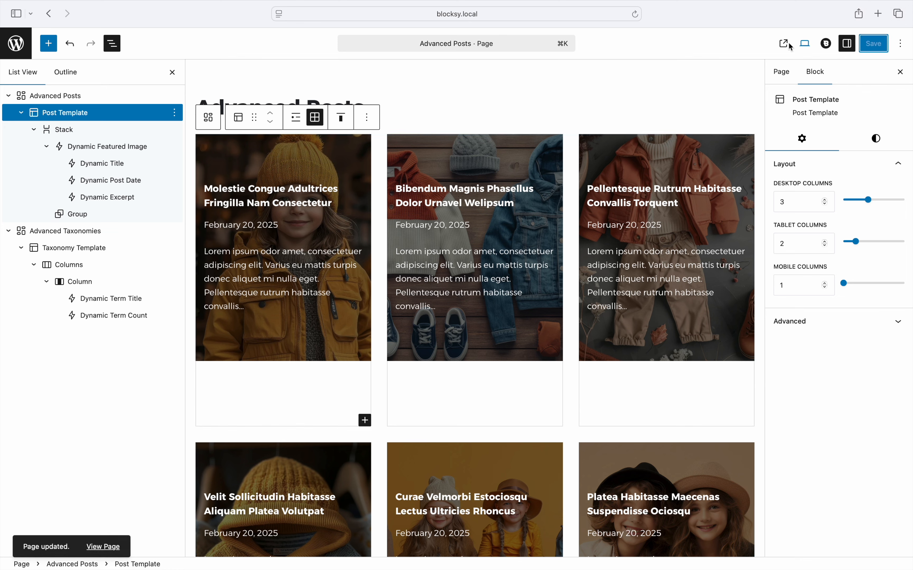
{"action": "left_click", "coordinate": [24, 48]}
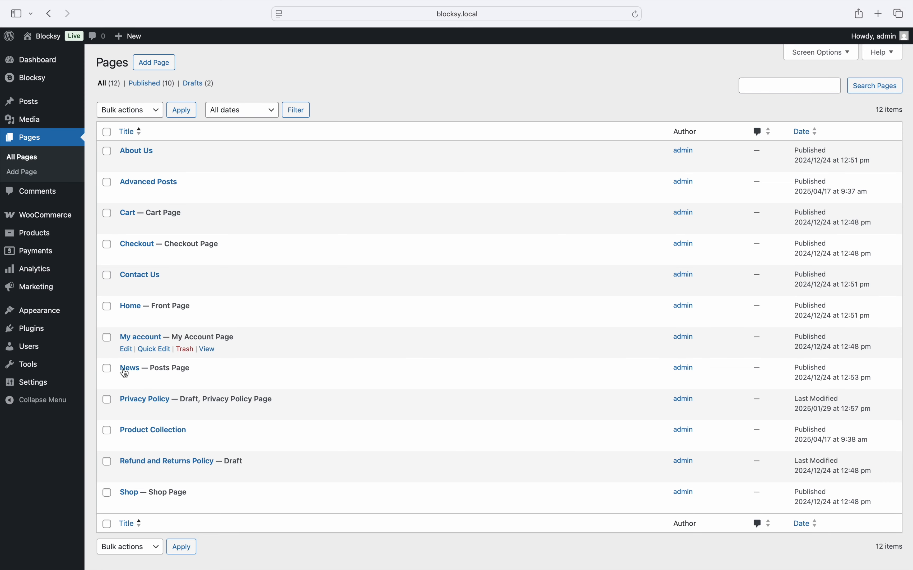
{"action": "left_click", "coordinate": [128, 444]}
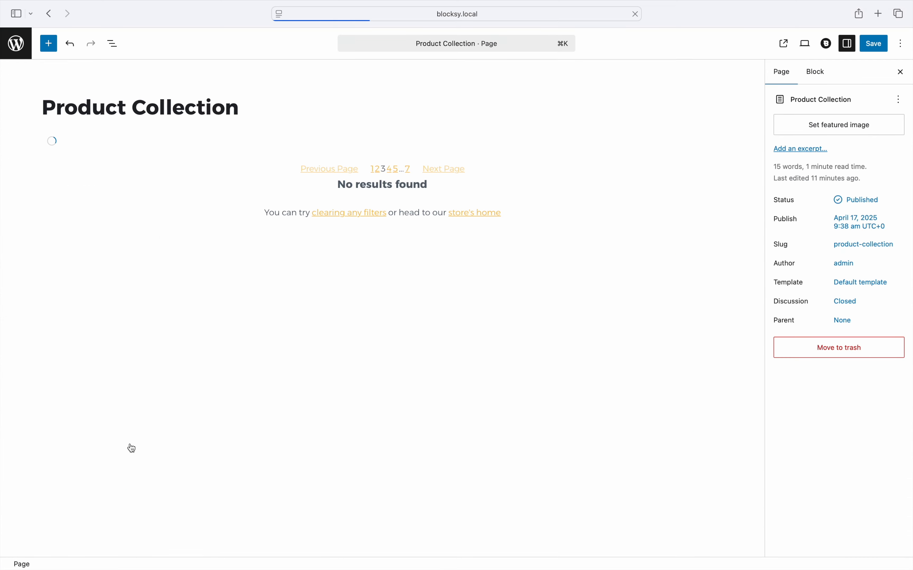
Show the block structure, expand Product Collection and its Product Template, and select the template.
{"action": "left_click", "coordinate": [112, 44]}
{"action": "left_click", "coordinate": [9, 96]}
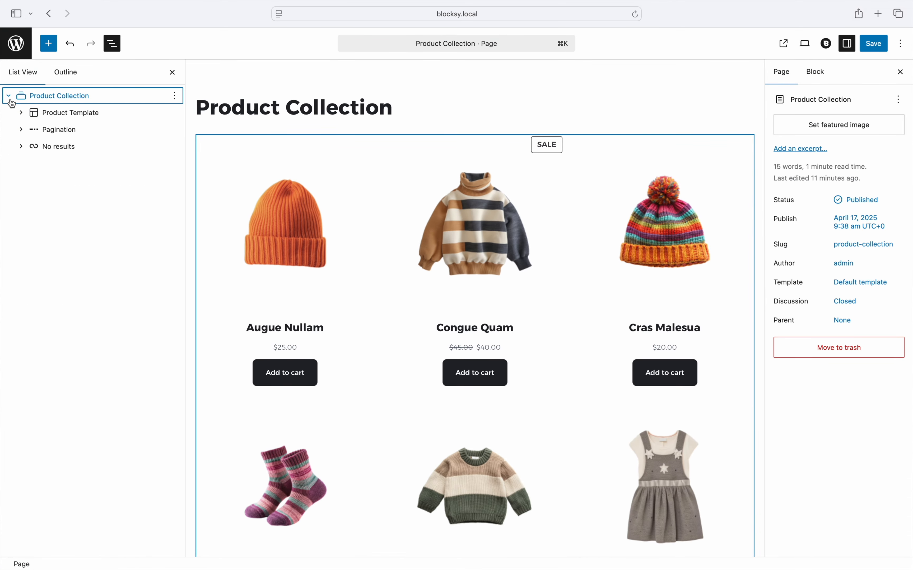
{"action": "left_click", "coordinate": [21, 113]}
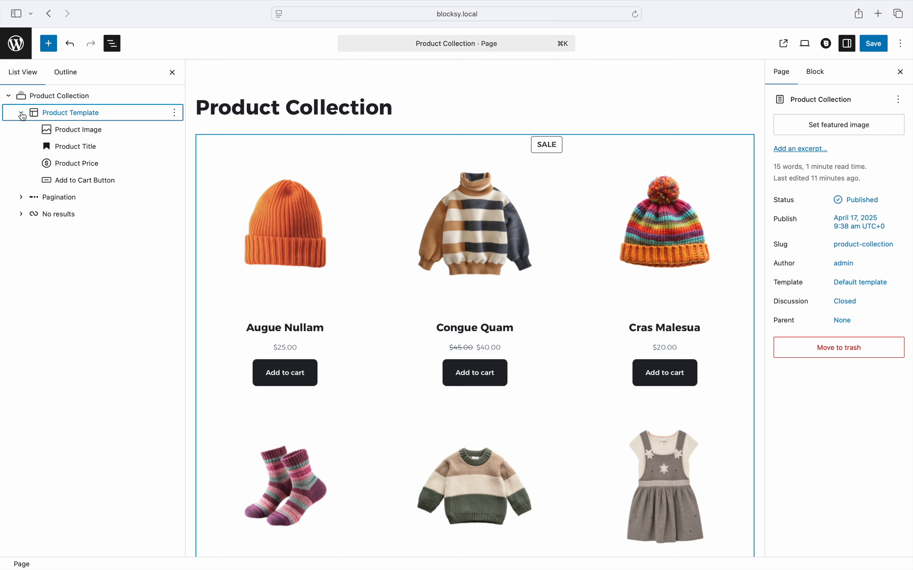
{"action": "left_click", "coordinate": [49, 111]}
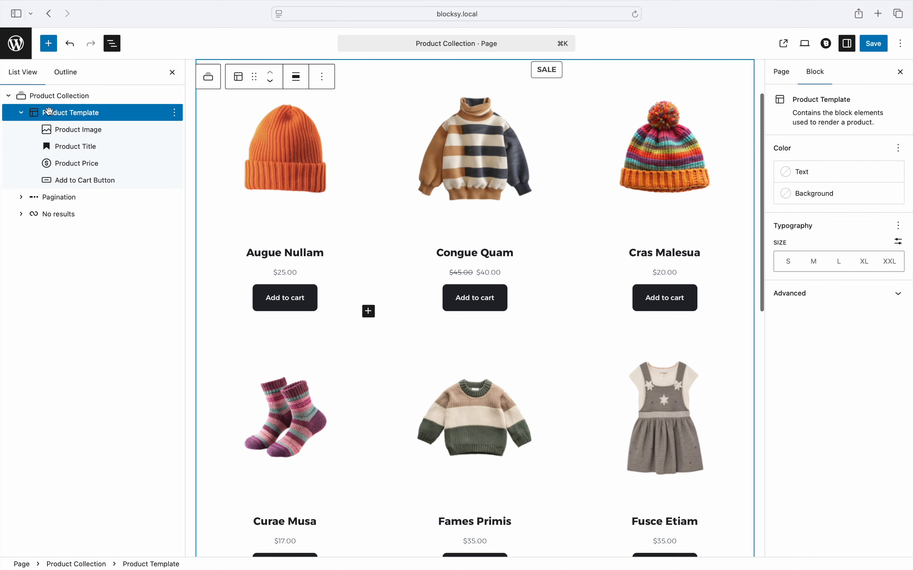
Insert a Dynamic Data block after the Product Image and set its content source to Featured Image.
{"action": "left_click", "coordinate": [157, 129]}
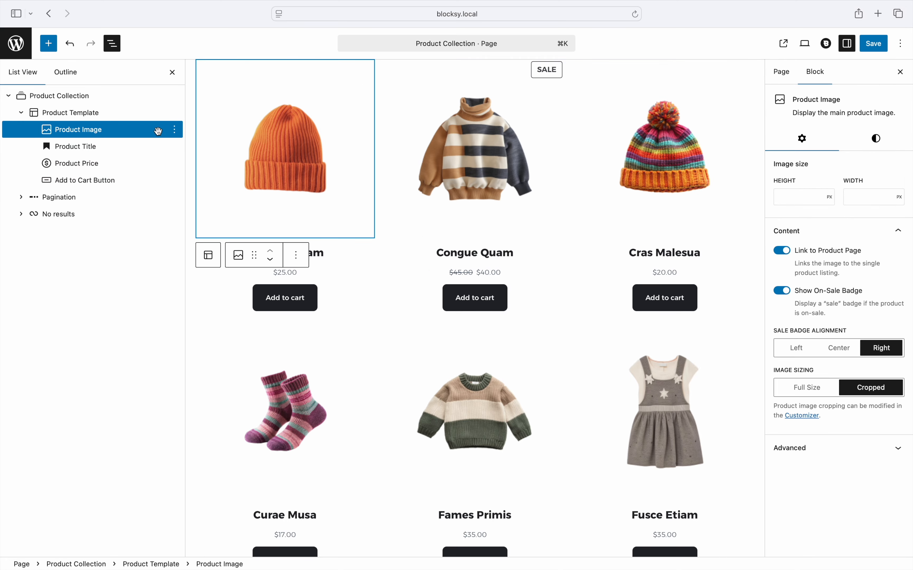
{"action": "left_click", "coordinate": [175, 129]}
{"action": "left_click", "coordinate": [233, 242]}
{"action": "type", "text": "/dynamic"}
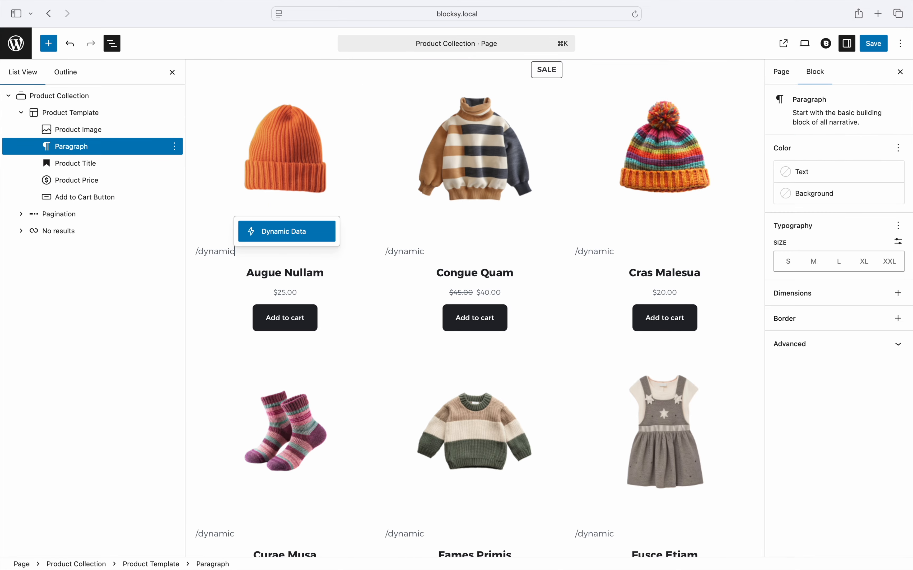
{"action": "key", "text": "Return"}
{"action": "left_click", "coordinate": [784, 193]}
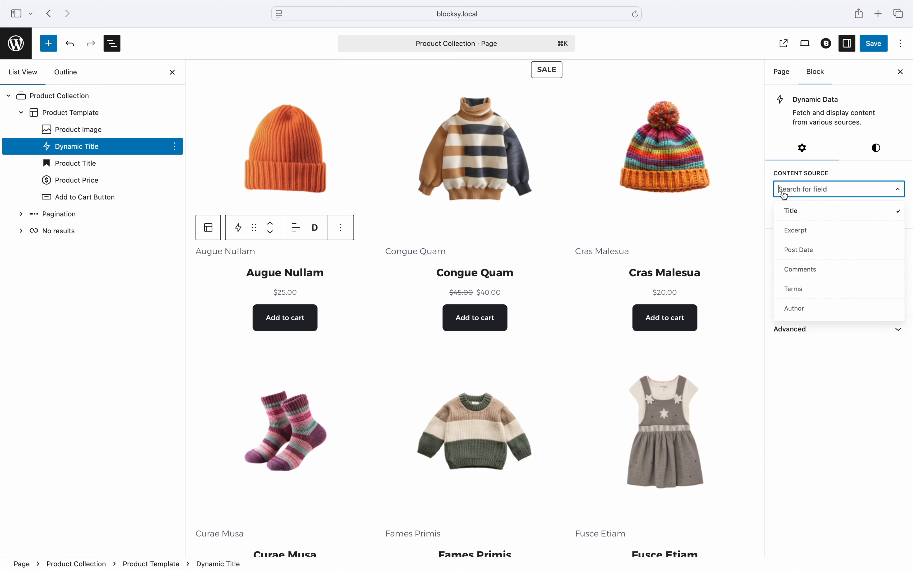
{"action": "scroll", "coordinate": [830, 241], "scroll_direction": "down", "scroll_amount": 3}
{"action": "left_click", "coordinate": [839, 253]}
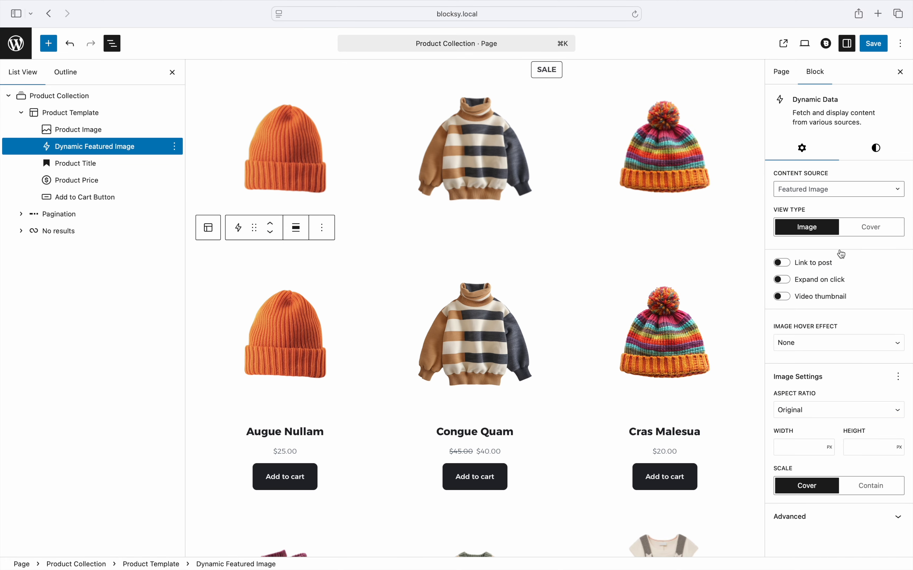
Insert a Dynamic Data block showing the title directly after the Product Title in the Product Template.
{"action": "left_click", "coordinate": [176, 166]}
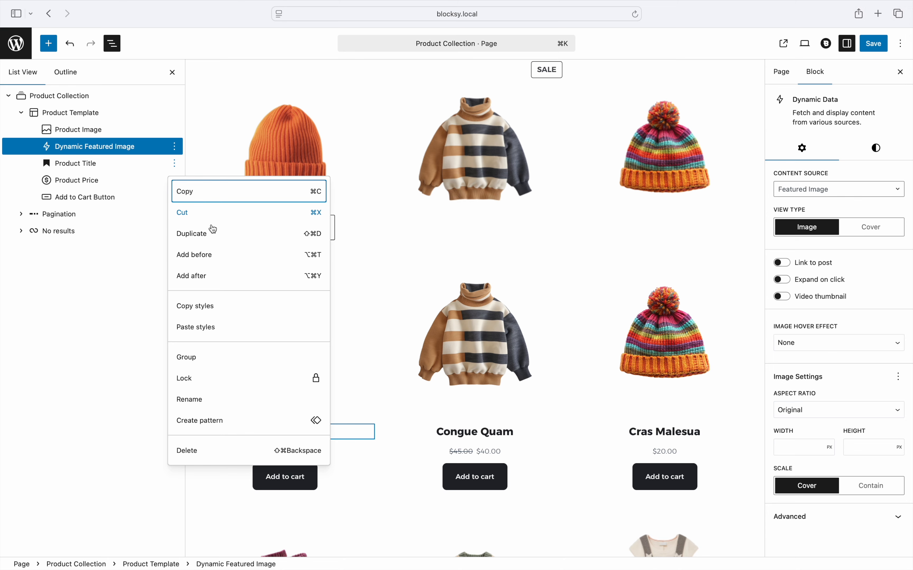
{"action": "left_click", "coordinate": [239, 282]}
{"action": "type", "text": "/dynamic"}
{"action": "key", "text": "Return"}
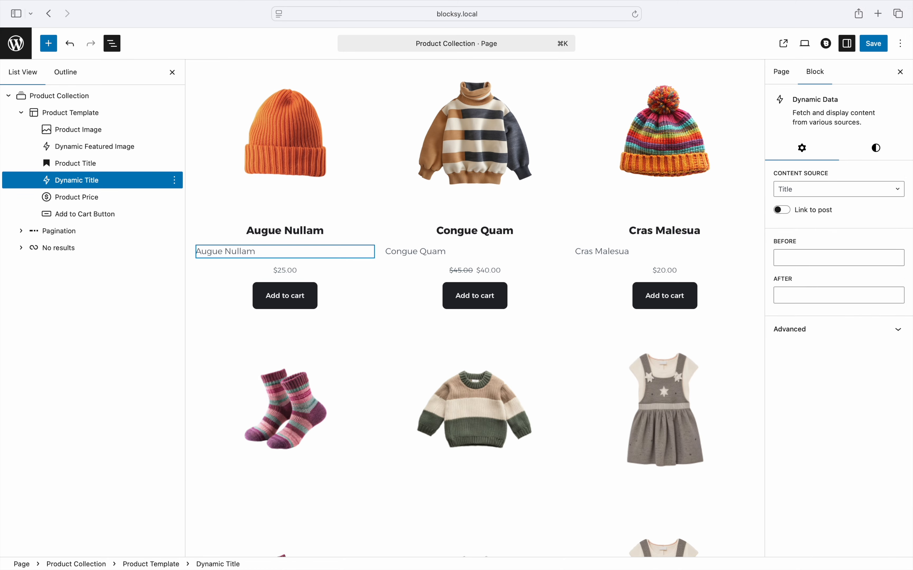
Insert a Dynamic Data block after the Product Price and set its content source to the WooCommerce Price.
{"action": "left_click", "coordinate": [174, 199]}
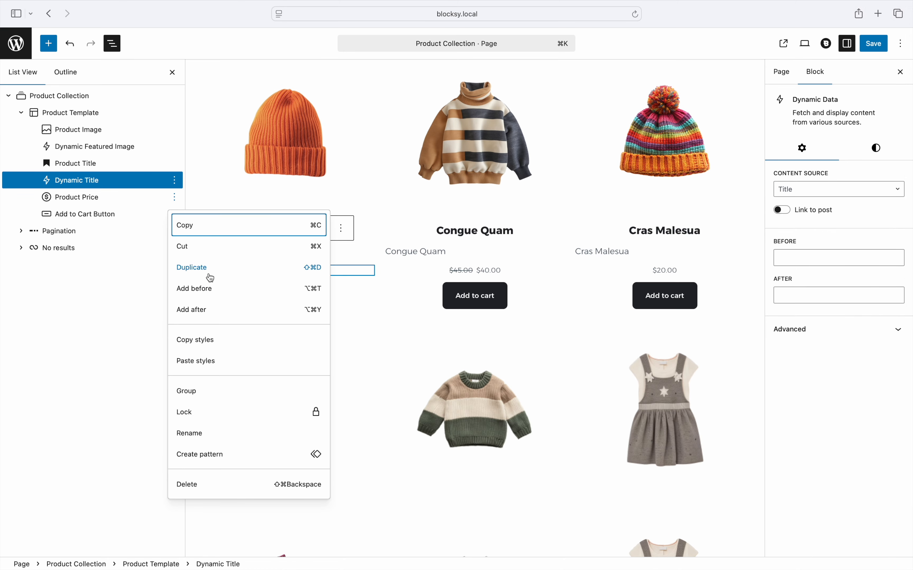
{"action": "left_click", "coordinate": [241, 310]}
{"action": "type", "text": "/dynamic"}
{"action": "key", "text": "Return"}
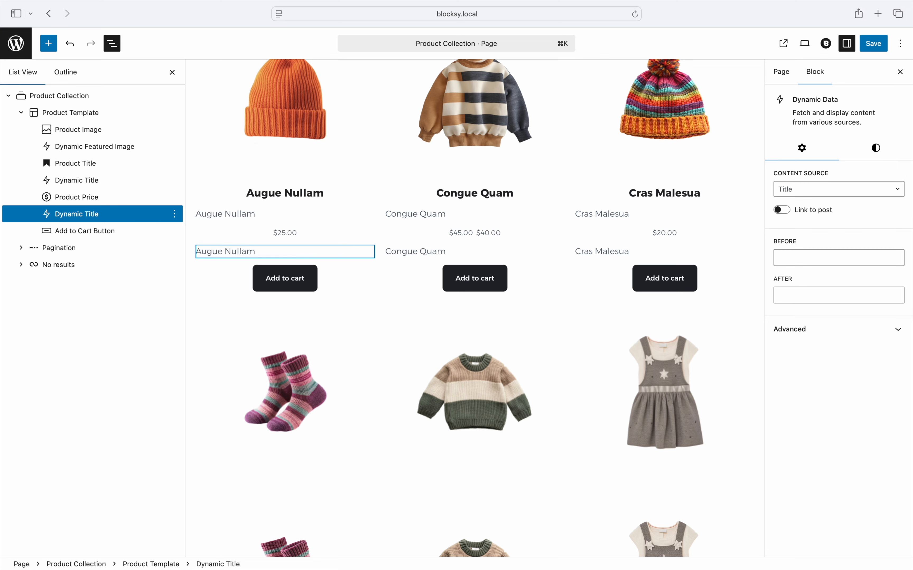
{"action": "left_click", "coordinate": [786, 189]}
{"action": "scroll", "coordinate": [827, 249], "scroll_direction": "down", "scroll_amount": 5}
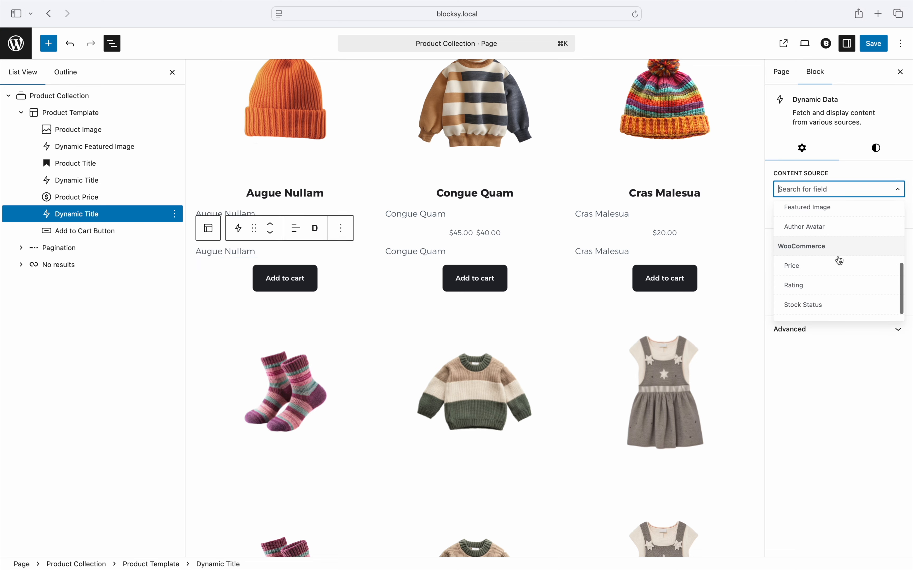
{"action": "left_click", "coordinate": [839, 262]}
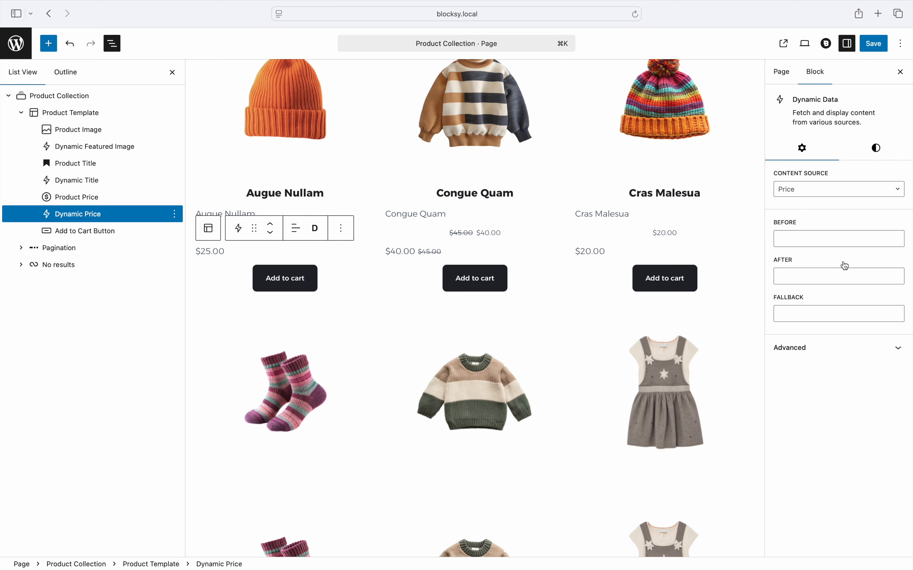
Delete the original Product Price, Product Title and Product Image blocks from the Product Template.
{"action": "left_click", "coordinate": [174, 197]}
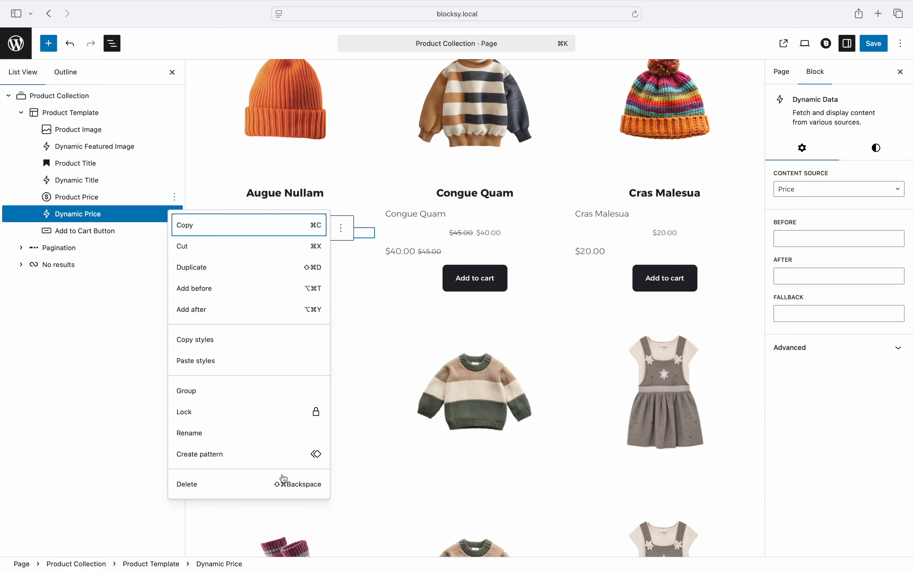
{"action": "left_click", "coordinate": [284, 483]}
{"action": "left_click", "coordinate": [175, 164]}
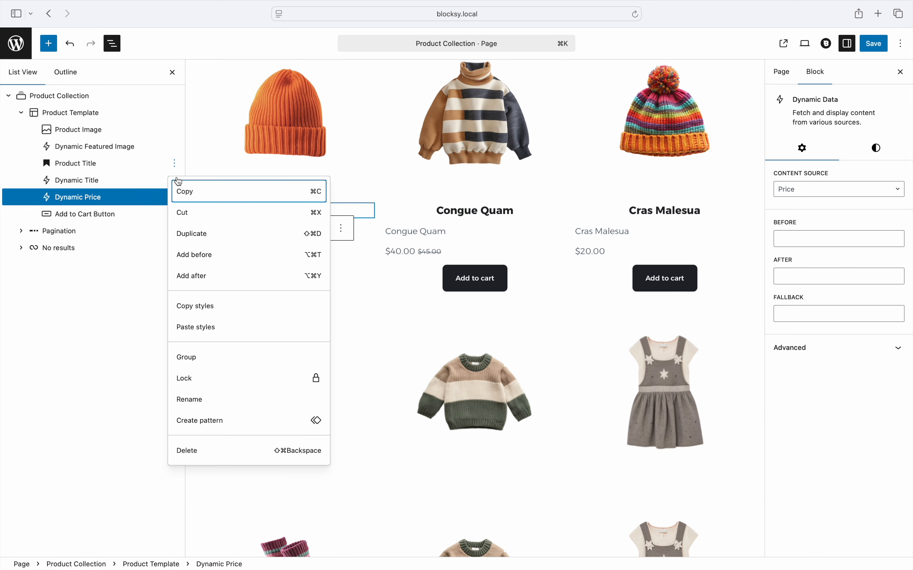
{"action": "left_click", "coordinate": [267, 459]}
{"action": "left_click", "coordinate": [175, 130]}
{"action": "left_click", "coordinate": [261, 416]}
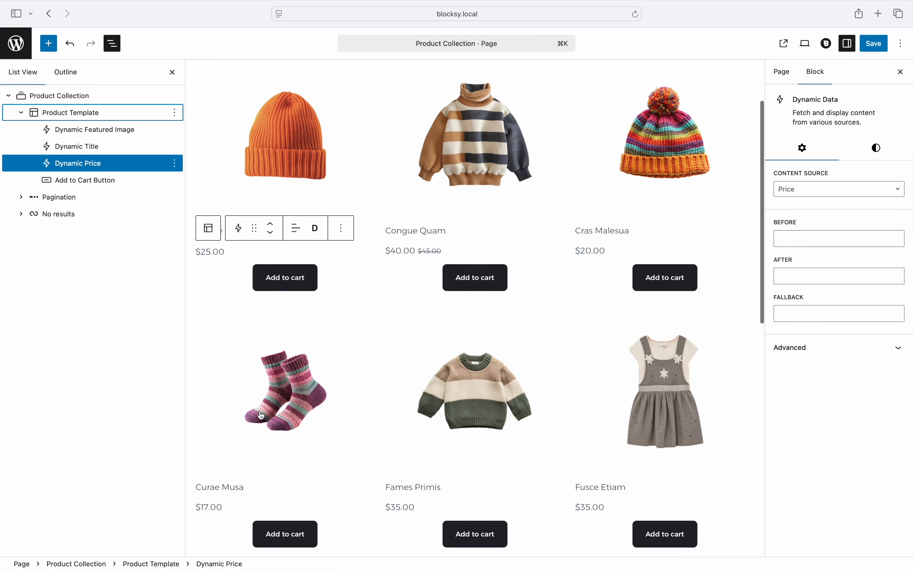
Set the Dynamic Title block's HTML tag to H2 in the Product Template.
{"action": "scroll", "coordinate": [260, 416], "scroll_direction": "up", "scroll_amount": 3}
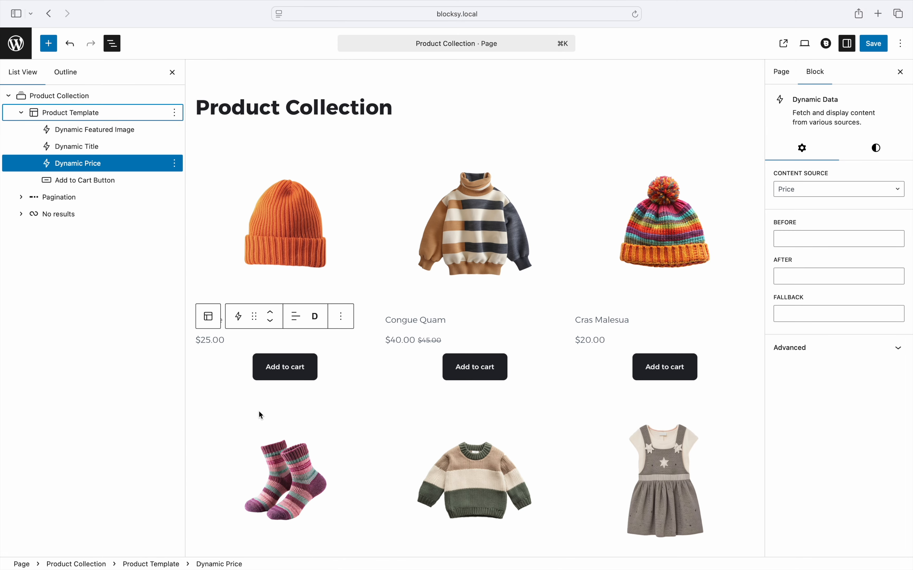
{"action": "left_click", "coordinate": [407, 320]}
{"action": "left_click", "coordinate": [408, 319]}
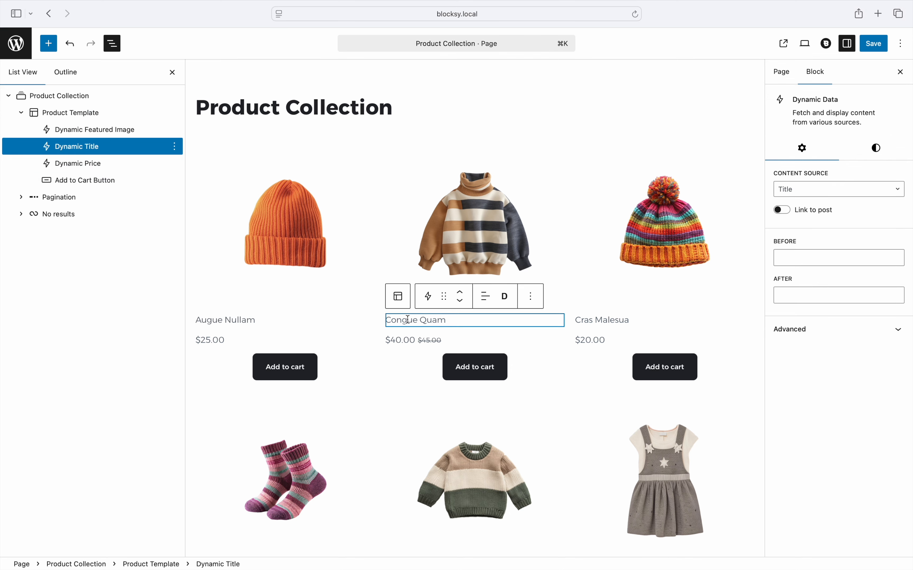
{"action": "left_click", "coordinate": [504, 297]}
{"action": "left_click", "coordinate": [539, 353]}
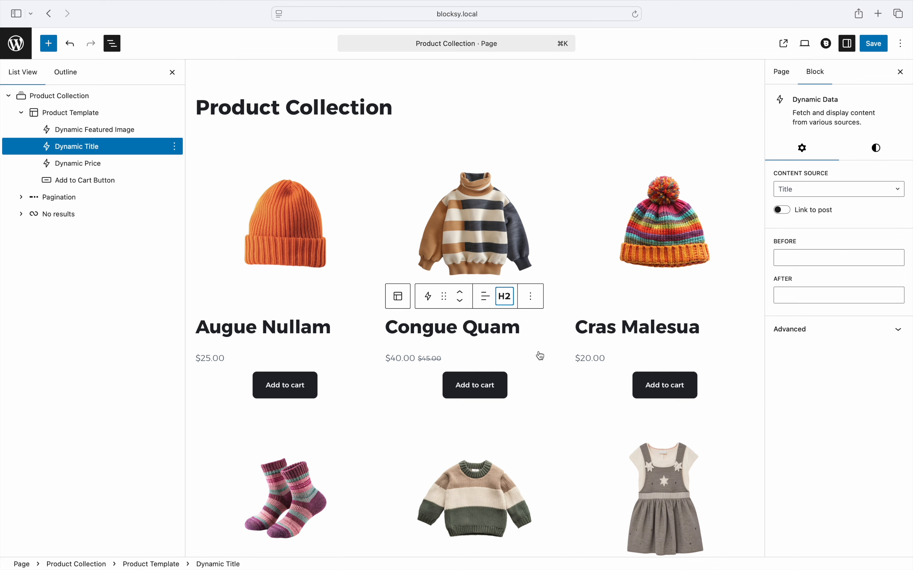
Center-align the text of the Dynamic Price block and select the Product Template.
{"action": "left_click", "coordinate": [491, 360]}
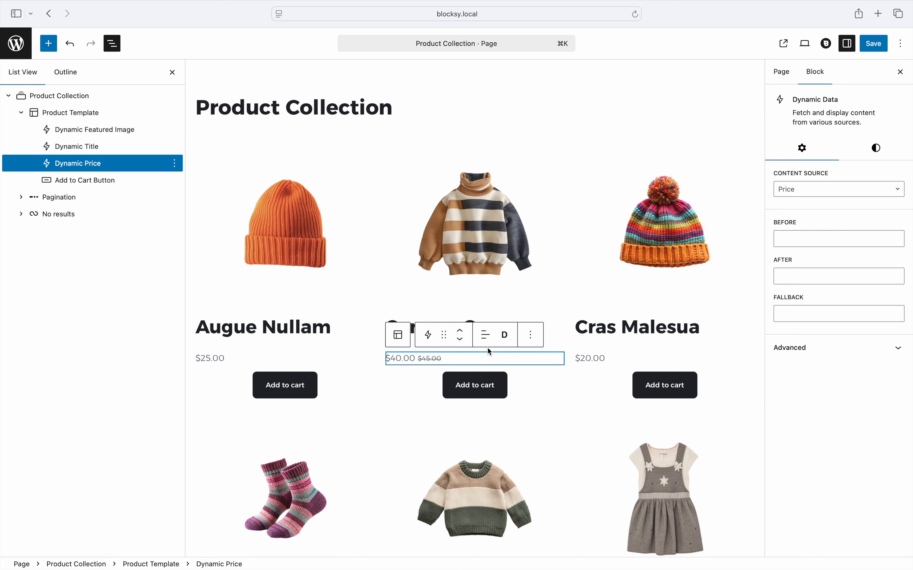
{"action": "left_click", "coordinate": [485, 335]}
{"action": "left_click", "coordinate": [518, 390]}
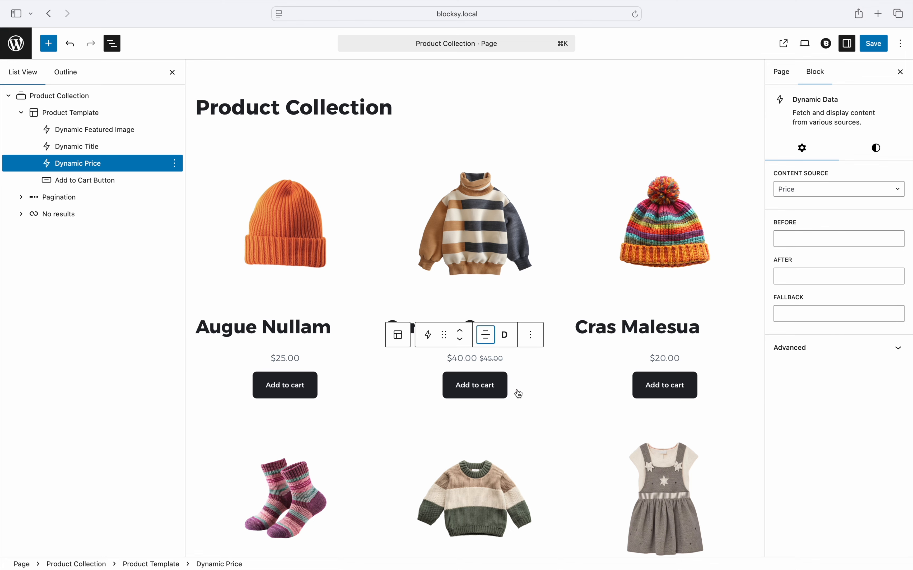
{"action": "left_click", "coordinate": [556, 382]}
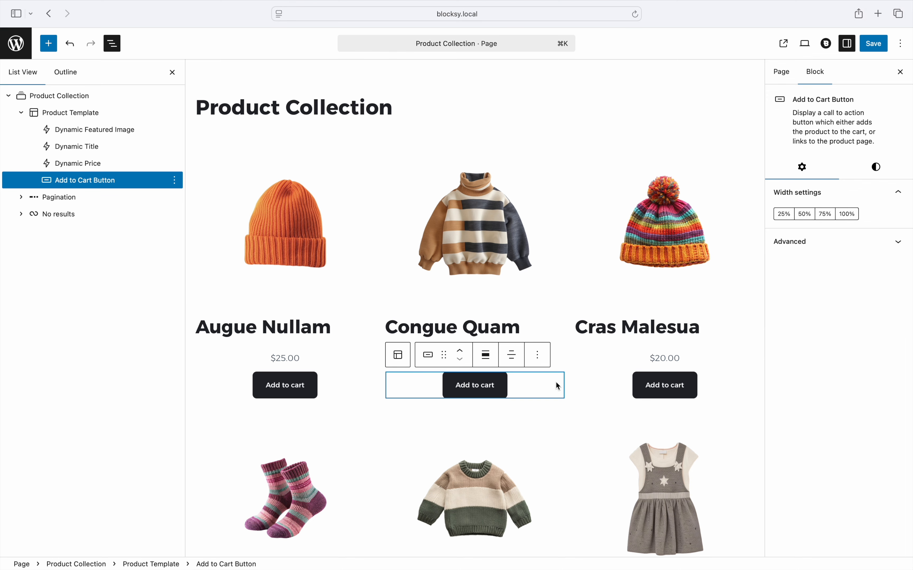
{"action": "left_click", "coordinate": [569, 386]}
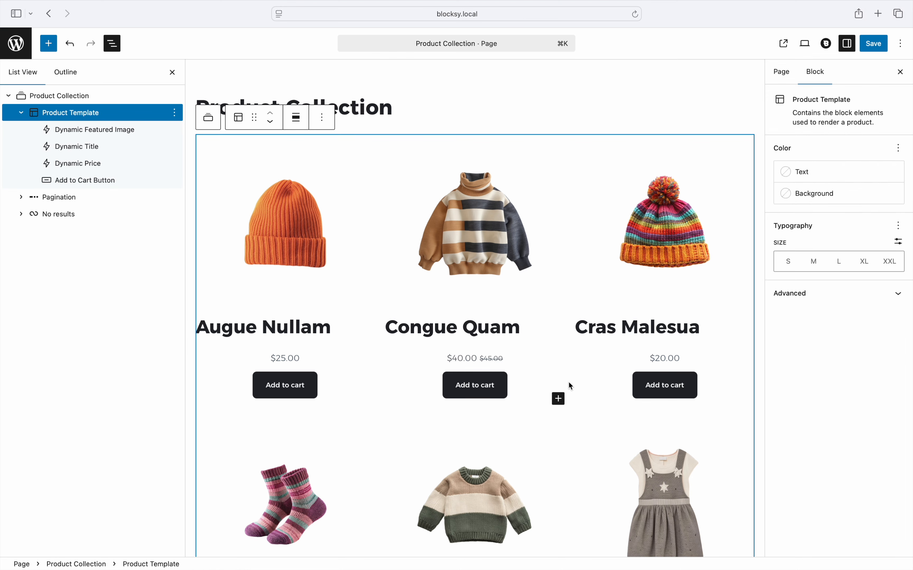